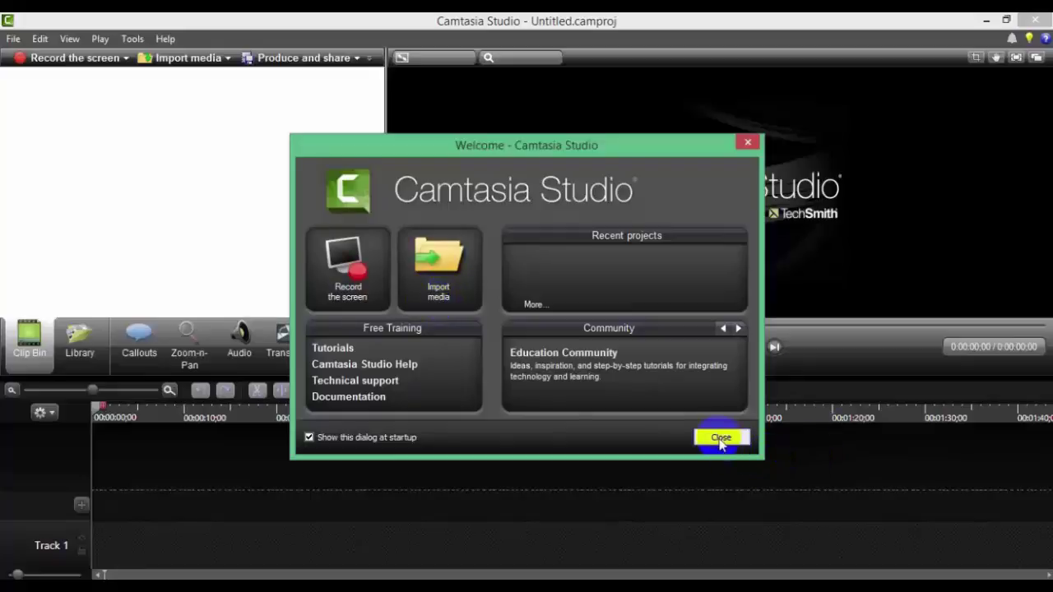
# Put away the welcome dialog and the Camtasia Studio window, and search the installed apps for "cam" to launch Camtasia Recorder 8
pyautogui.click(721, 439)
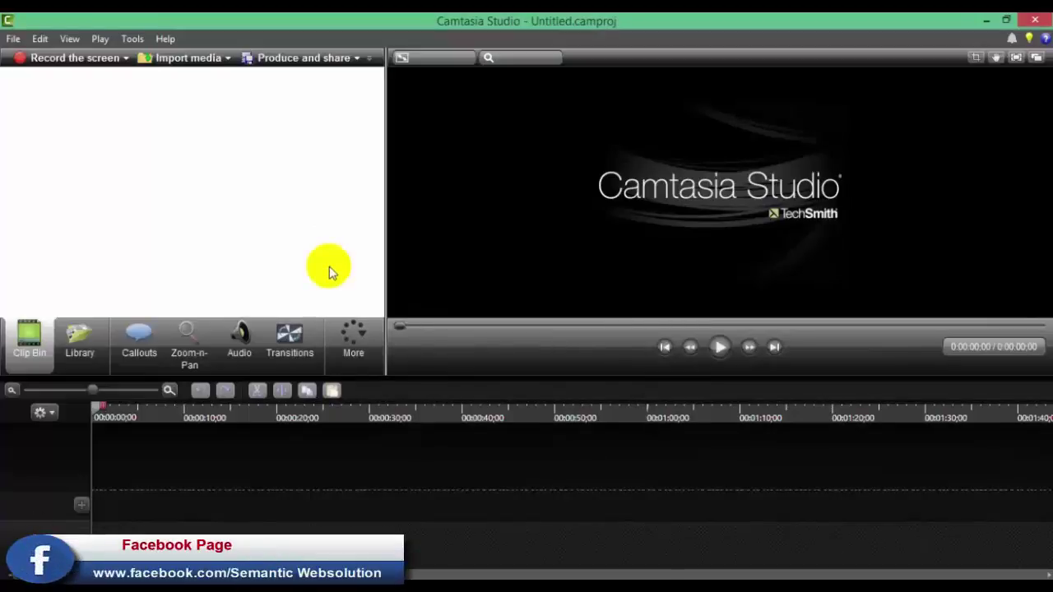
pyautogui.click(985, 21)
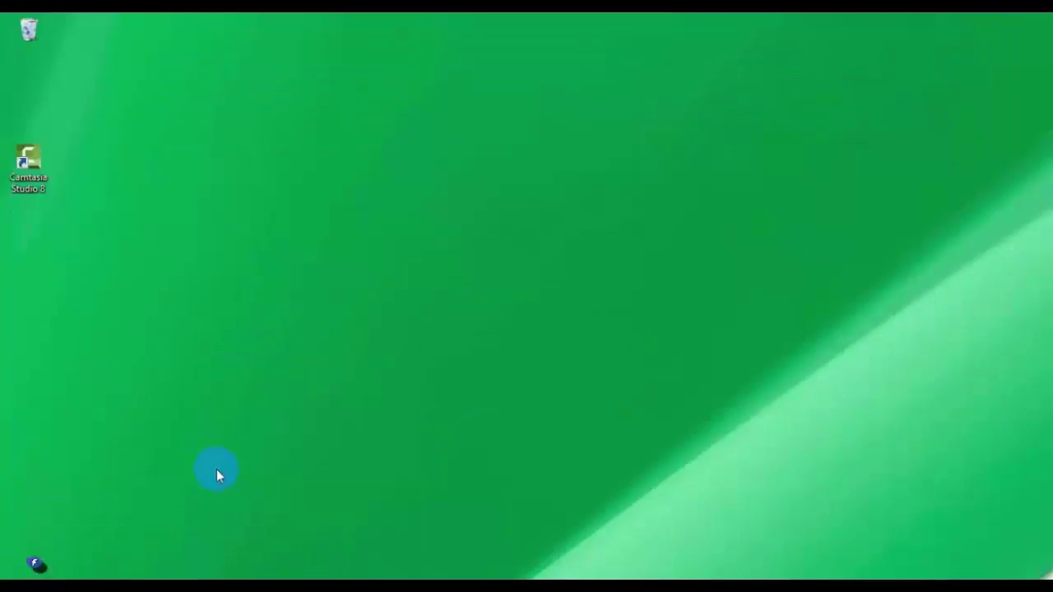
pyautogui.press('super')
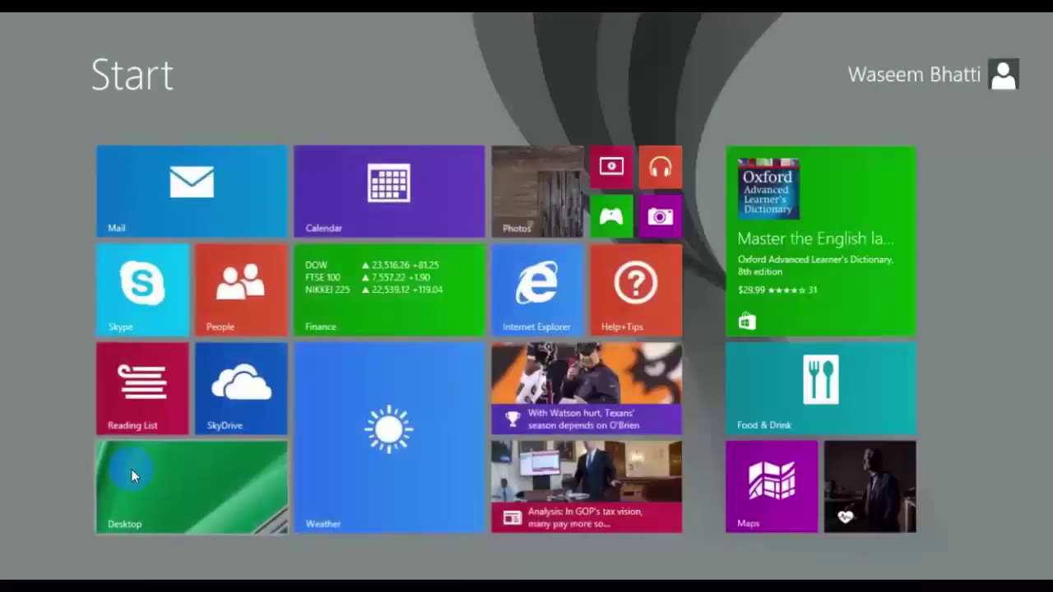
pyautogui.click(103, 559)
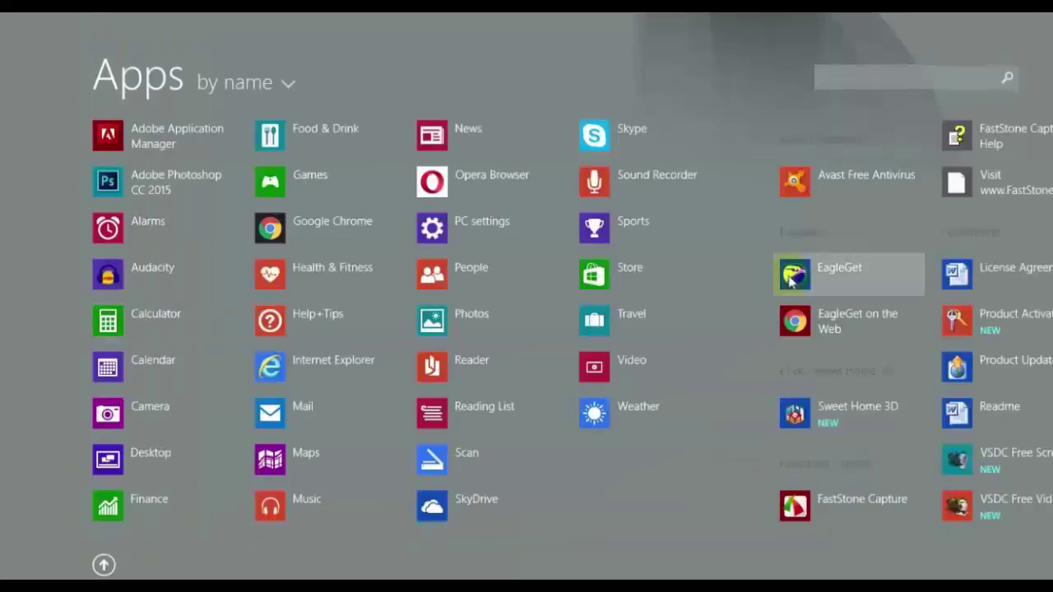
pyautogui.click(893, 79)
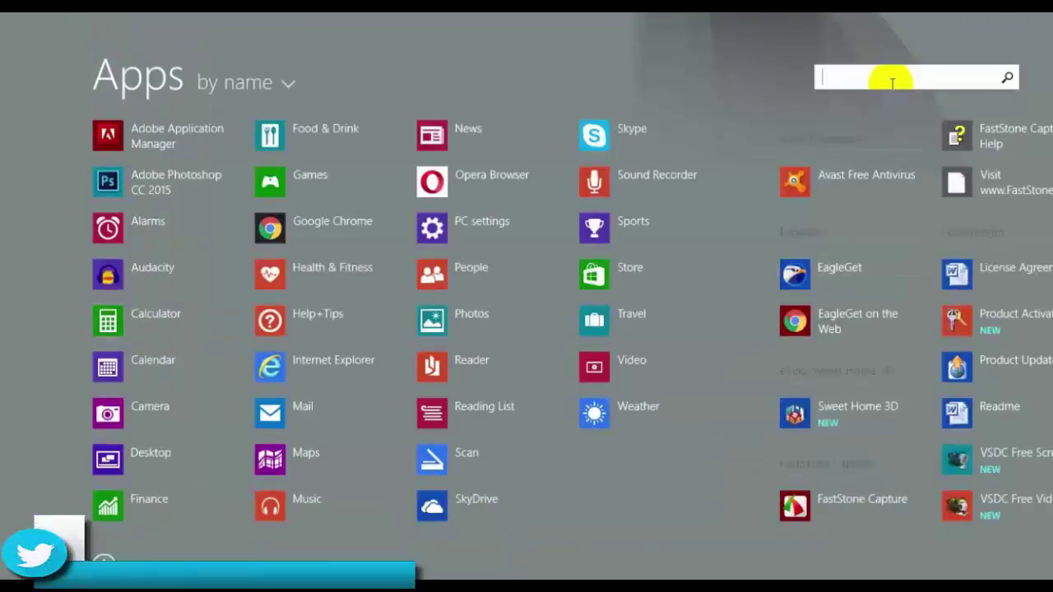
pyautogui.write('cam')
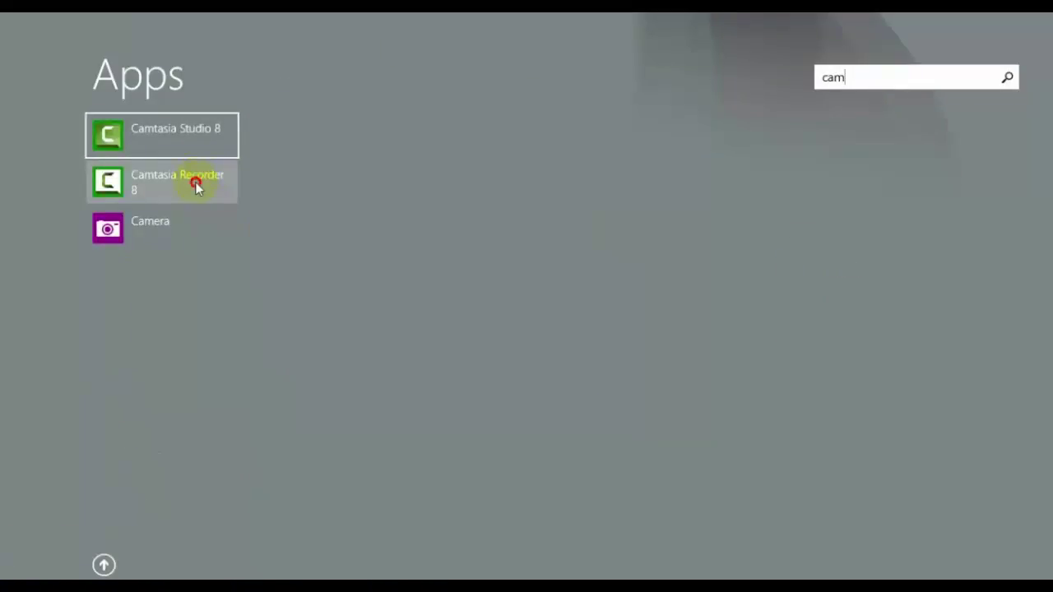
pyautogui.click(196, 186)
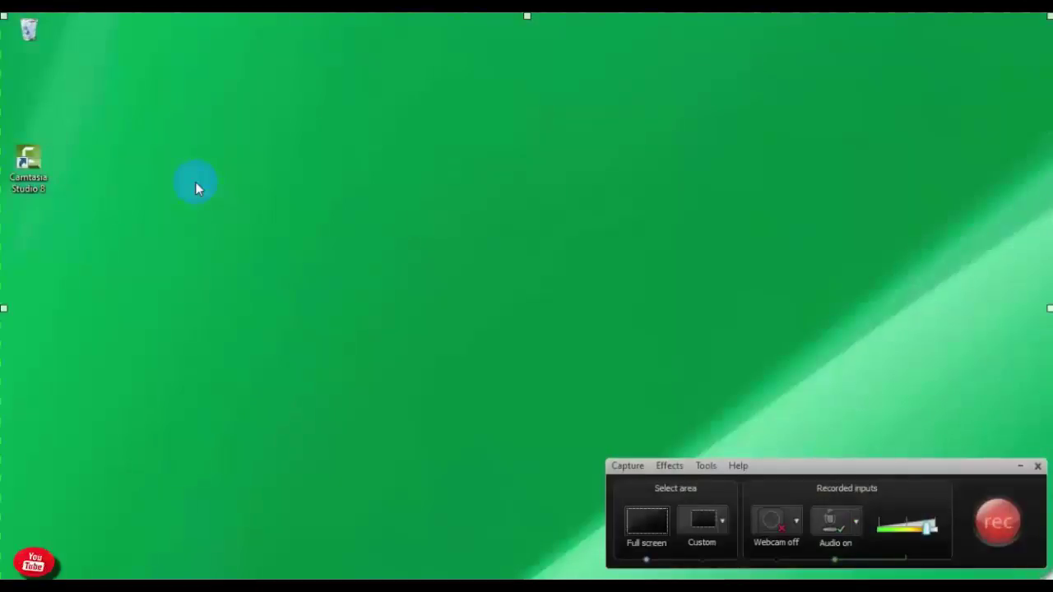
# Examine the recorder's capture, effects and tools commands, including the annotation and sound settings in Effects Options
pyautogui.click(629, 466)
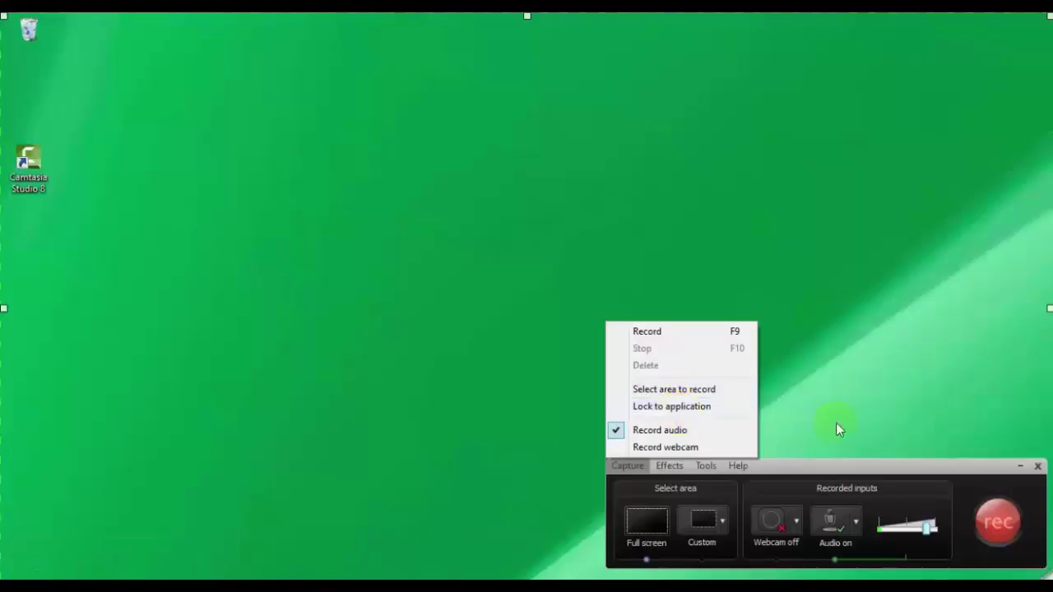
pyautogui.click(738, 466)
pyautogui.click(668, 466)
pyautogui.moveTo(630, 468)
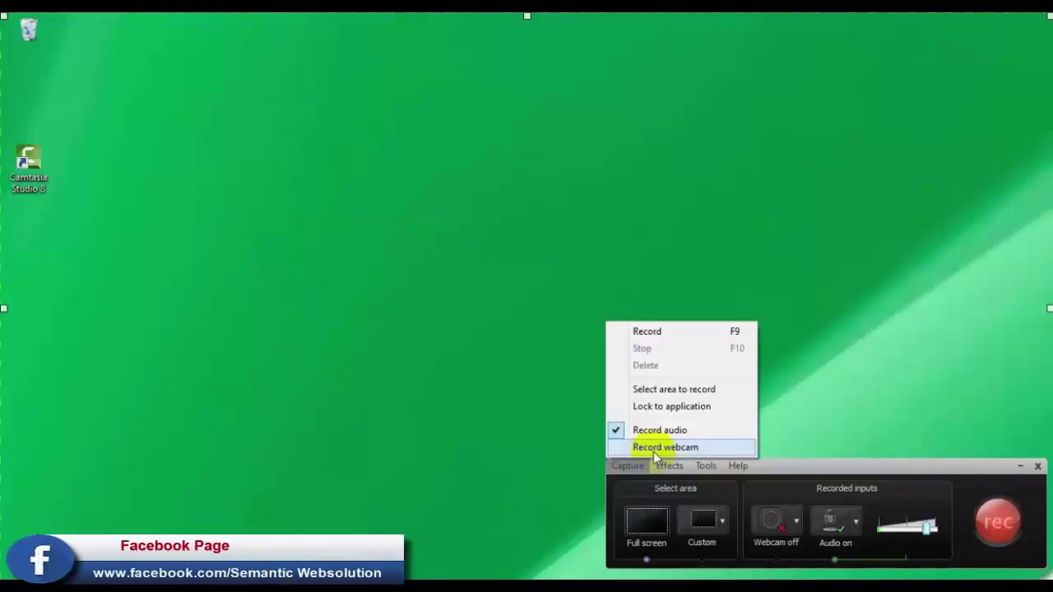
pyautogui.click(669, 467)
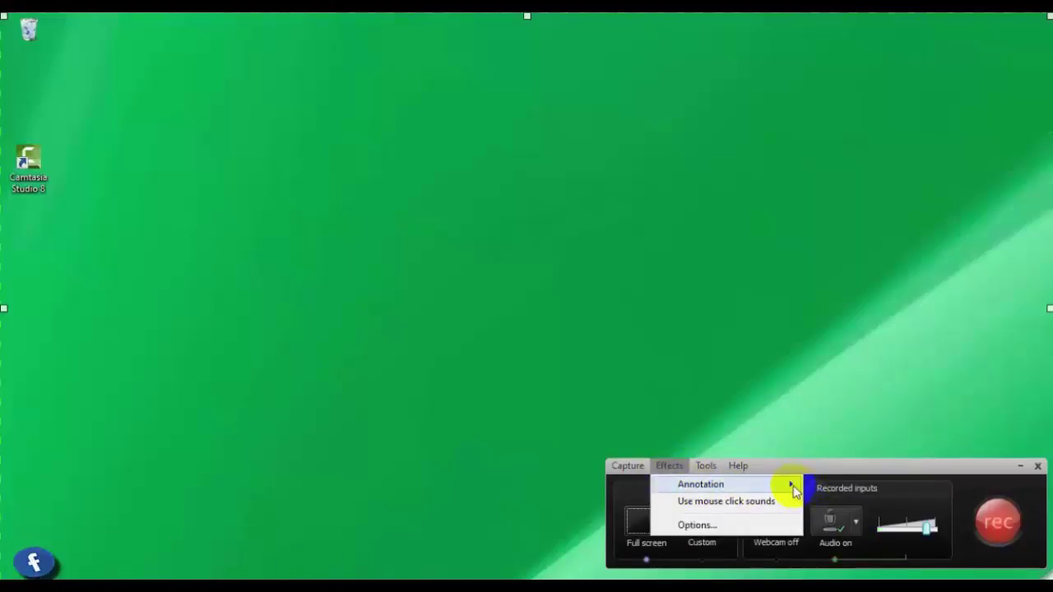
pyautogui.click(696, 527)
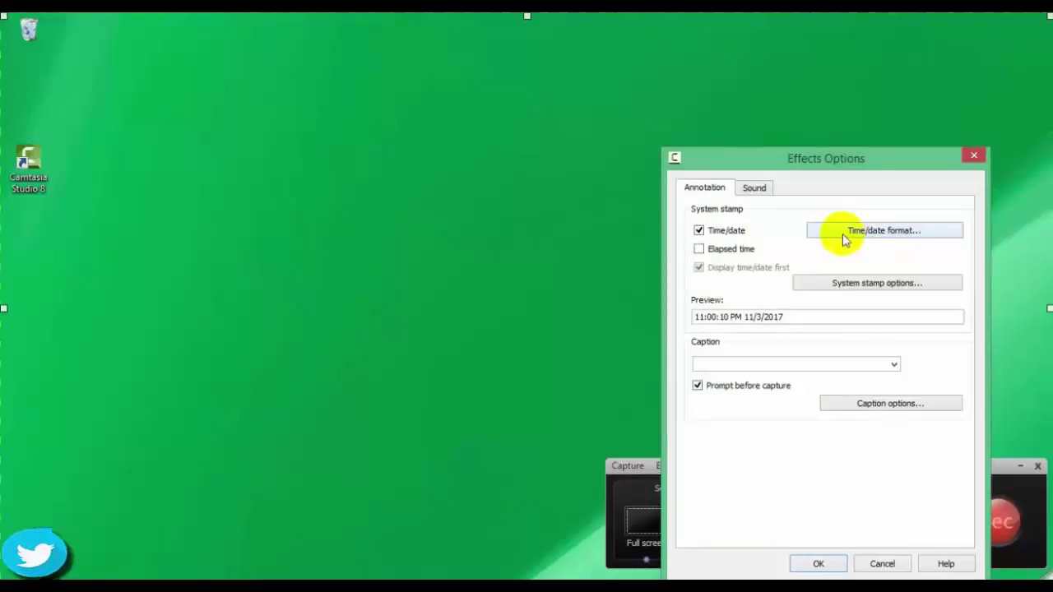
pyautogui.click(754, 188)
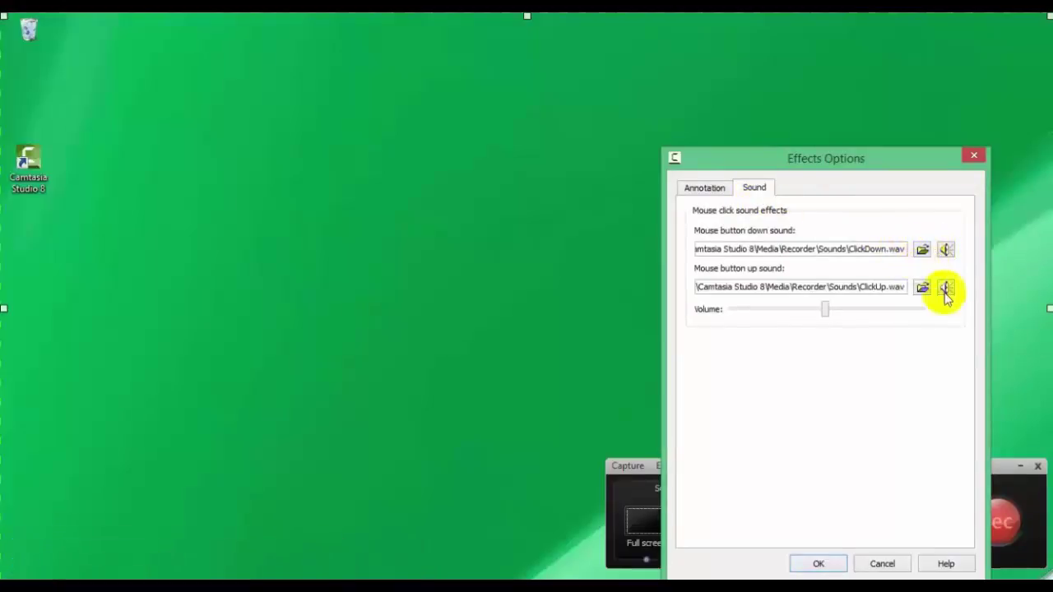
pyautogui.click(883, 564)
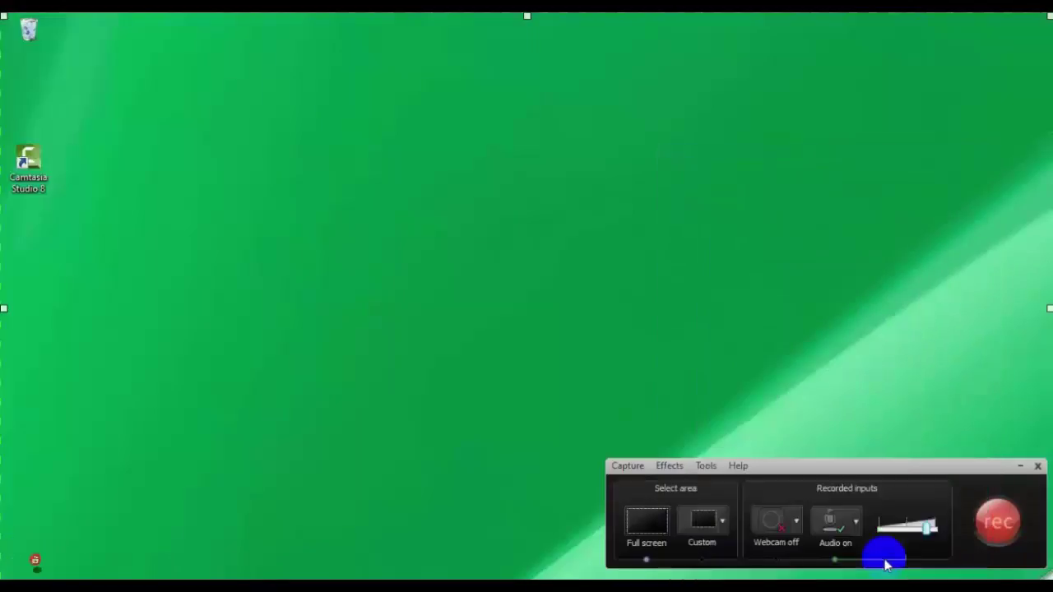
pyautogui.click(707, 468)
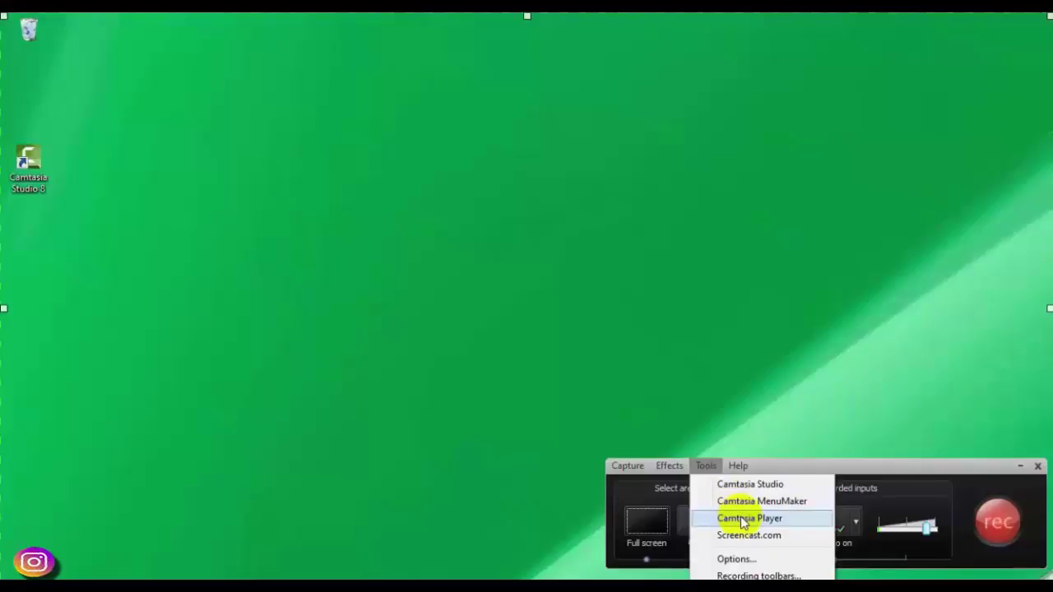
pyautogui.click(661, 491)
# Select the full screen as the recording area and look over the preset dimensions for a custom area
pyautogui.click(648, 525)
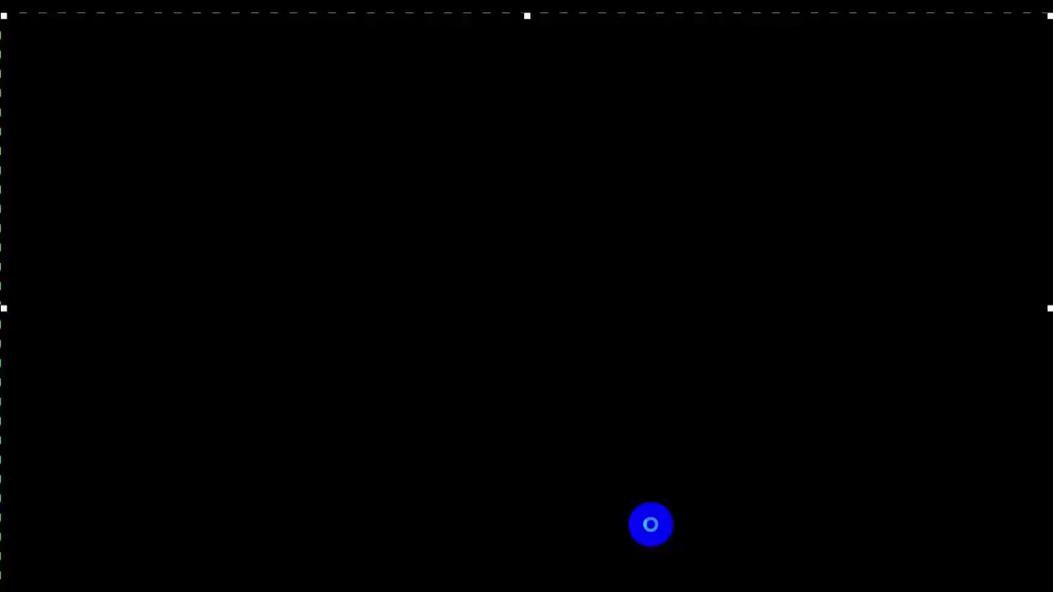
pyautogui.click(595, 478)
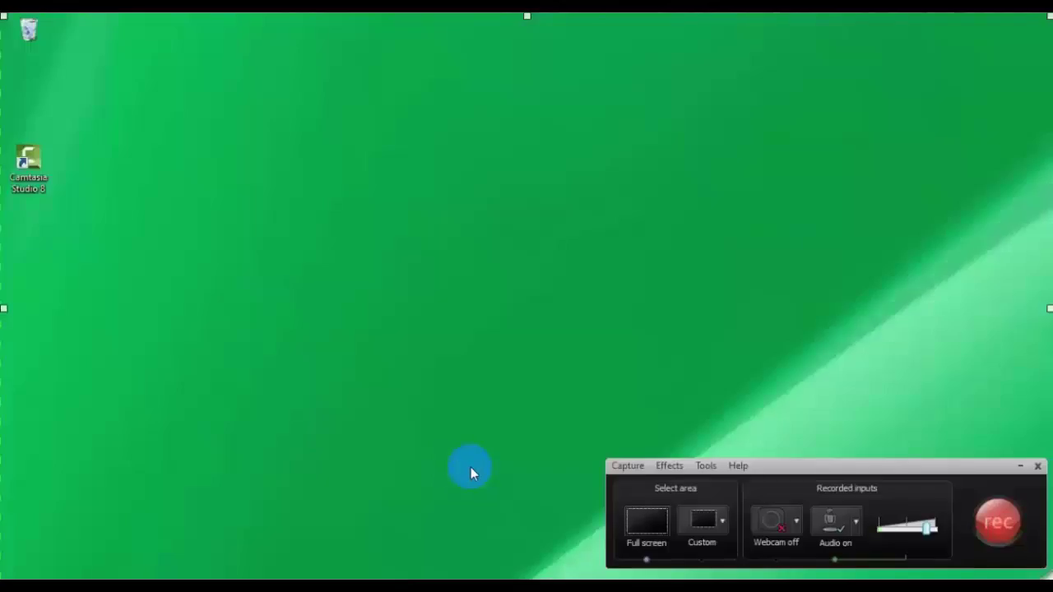
pyautogui.click(672, 526)
pyautogui.click(724, 531)
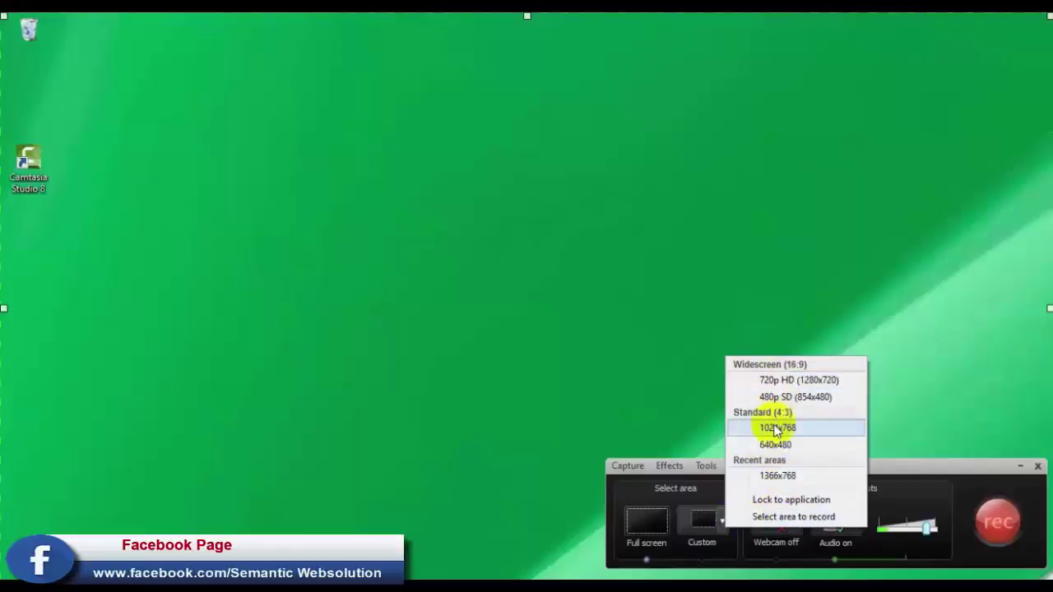
pyautogui.click(724, 550)
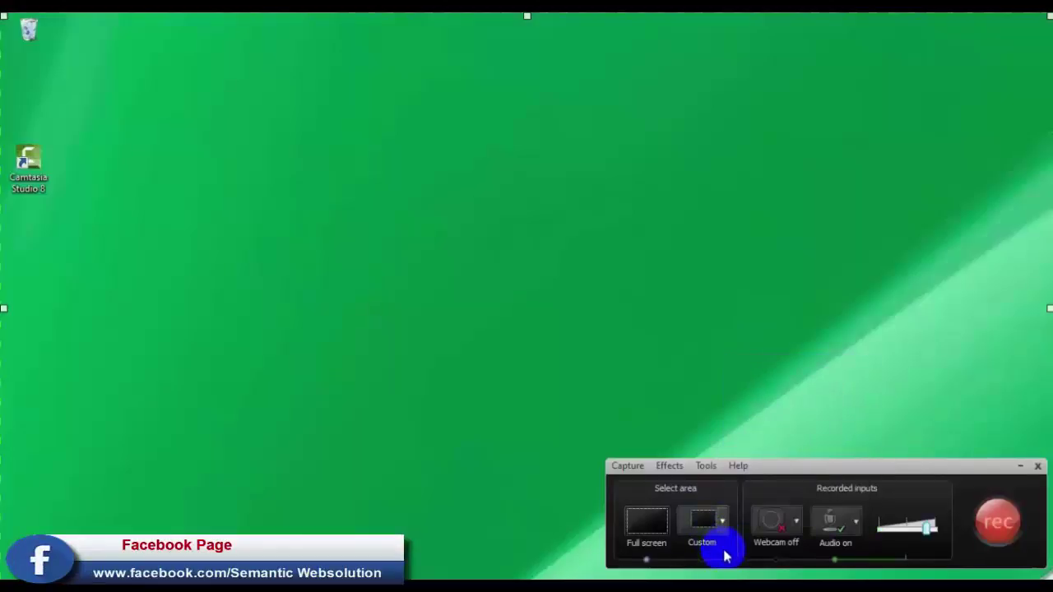
# Check the available webcam sources and raise the audio input volume to its maximum
pyautogui.click(776, 543)
pyautogui.click(797, 526)
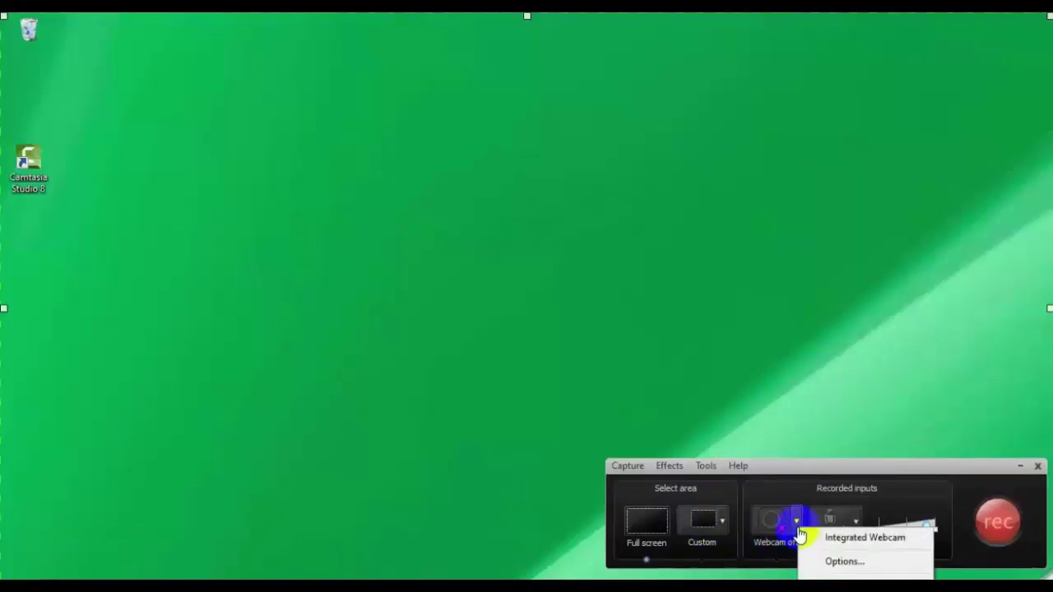
pyautogui.click(775, 526)
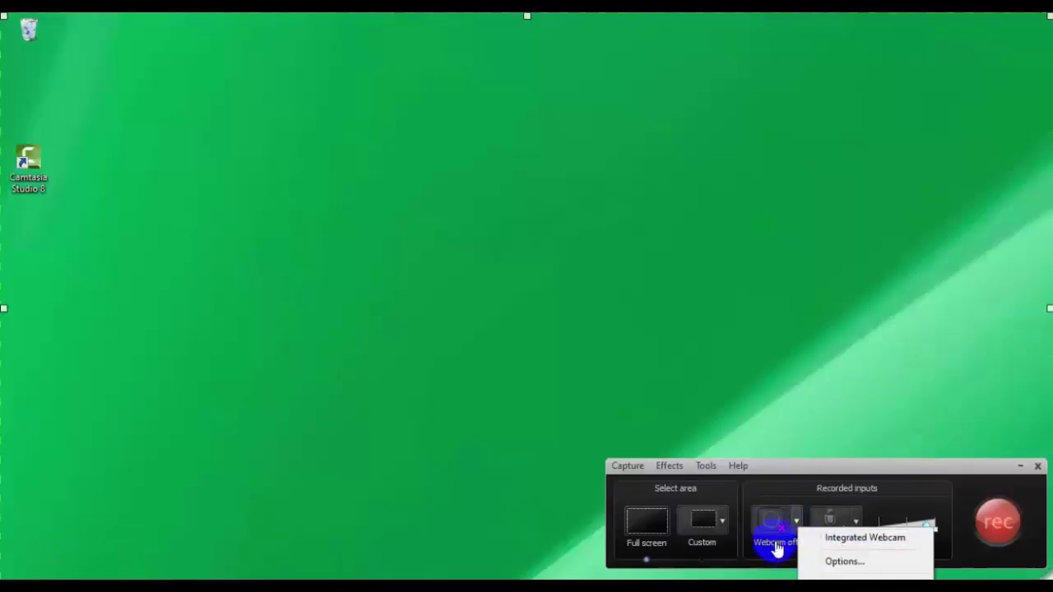
pyautogui.click(769, 498)
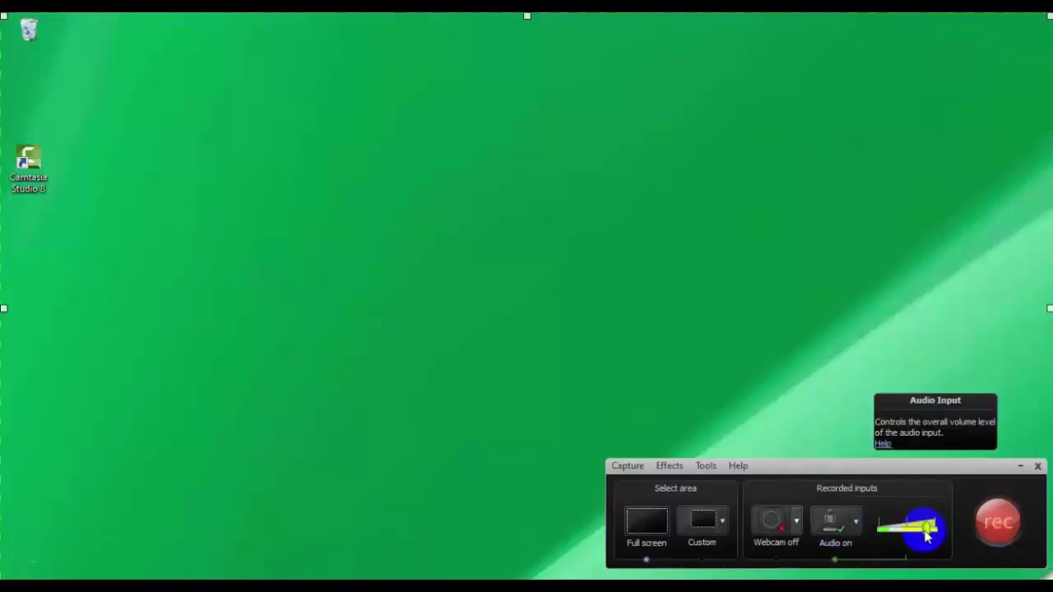
pyautogui.moveTo(925, 536)
pyautogui.mouseDown()
pyautogui.moveTo(881, 535)
pyautogui.moveTo(928, 539)
pyautogui.moveTo(946, 535)
pyautogui.moveTo(940, 527)
pyautogui.mouseUp()
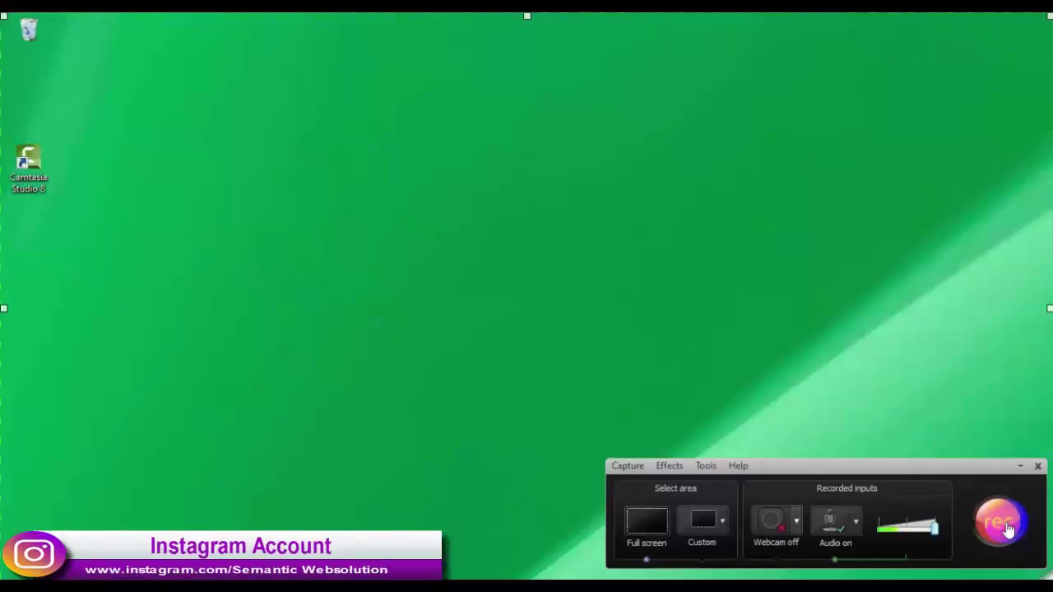
pyautogui.click(721, 527)
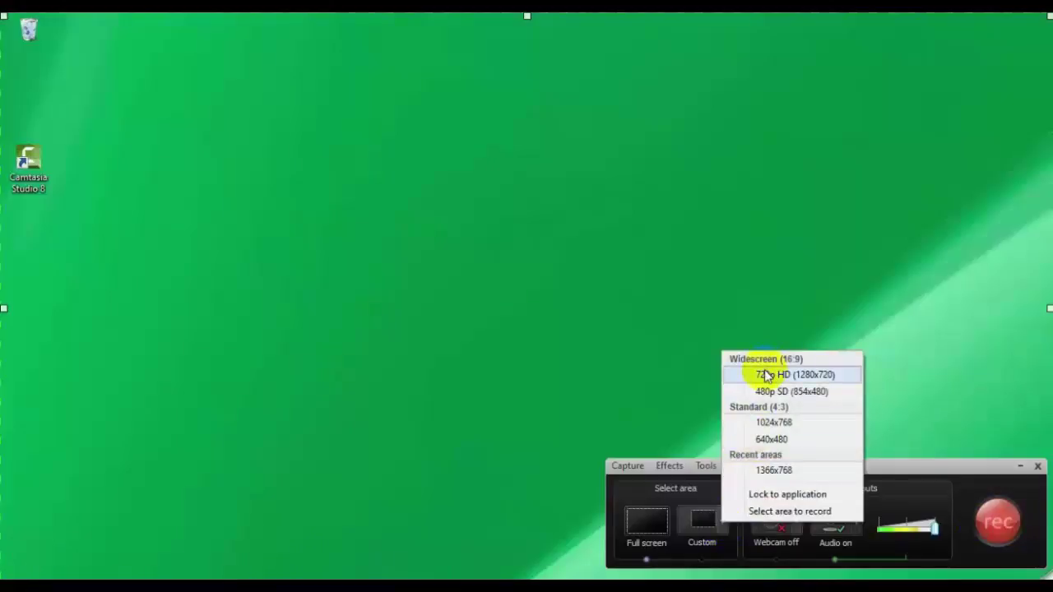
pyautogui.click(694, 423)
pyautogui.click(636, 524)
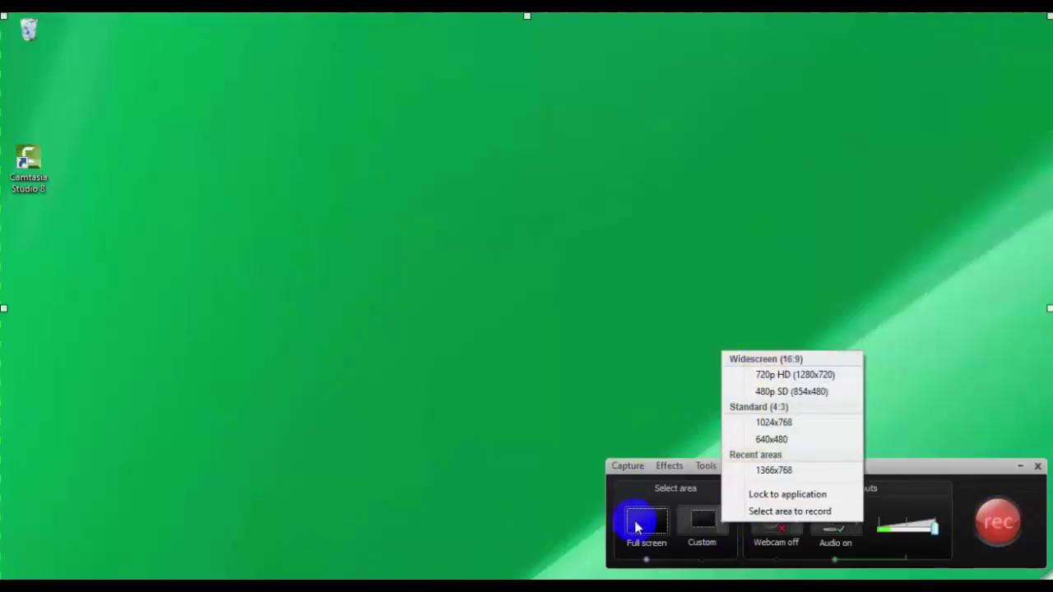
pyautogui.click(664, 466)
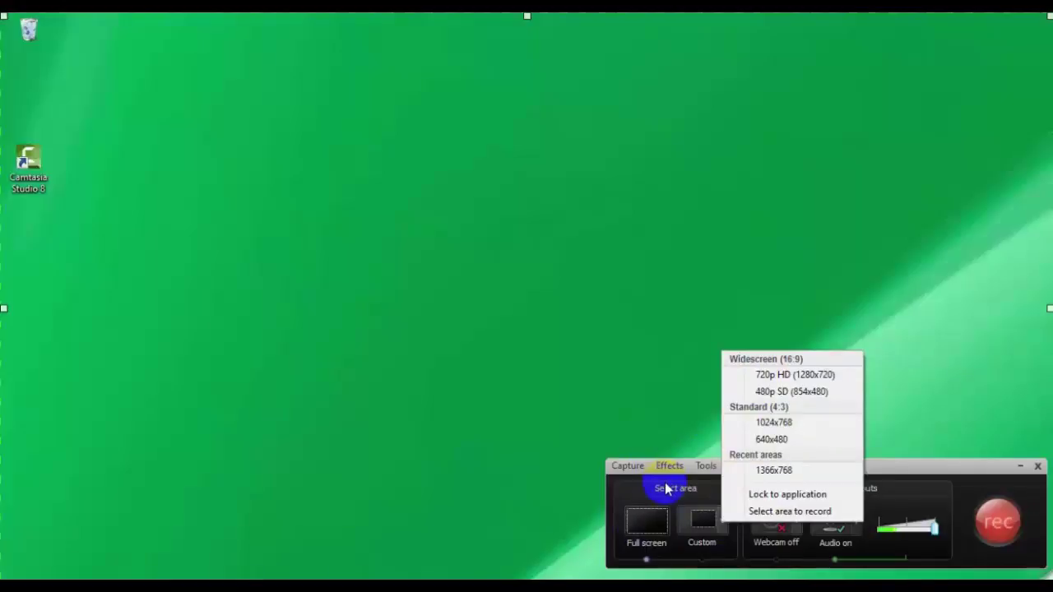